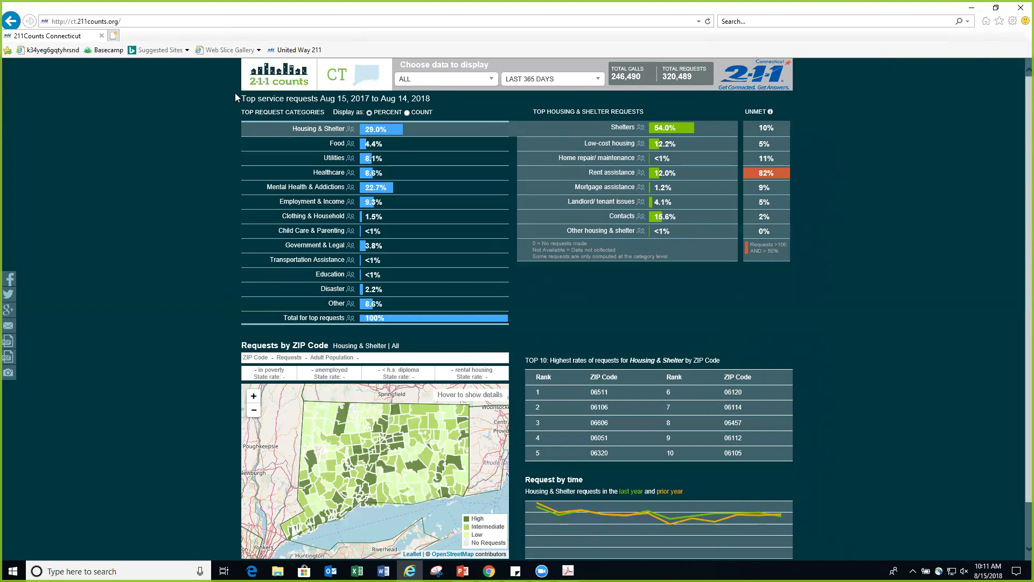
Switch the data period to a custom date range and set its start date to Jul 1, 2017
drag(316, 98, 437, 106)
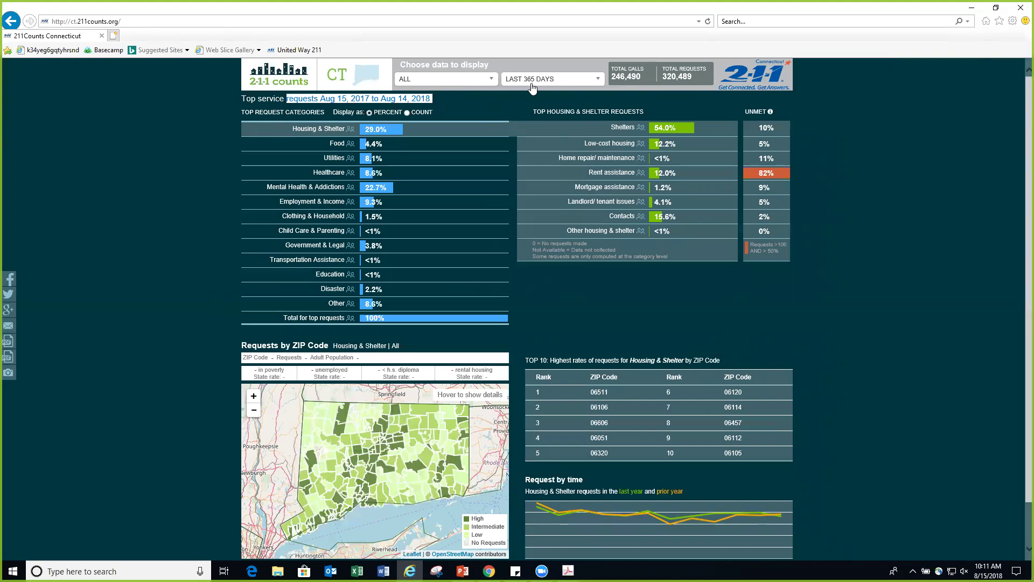
click(597, 81)
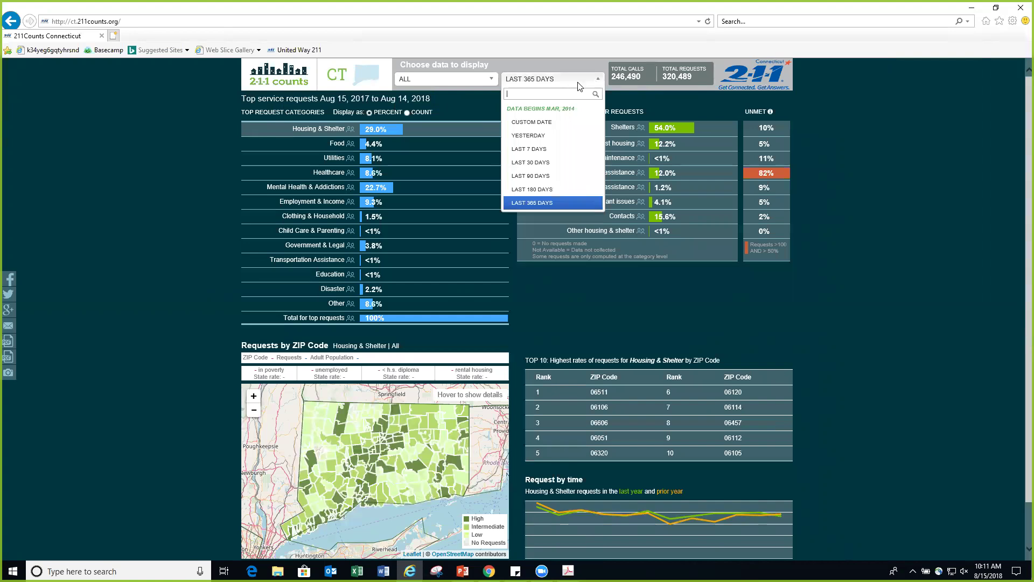
click(539, 122)
click(356, 101)
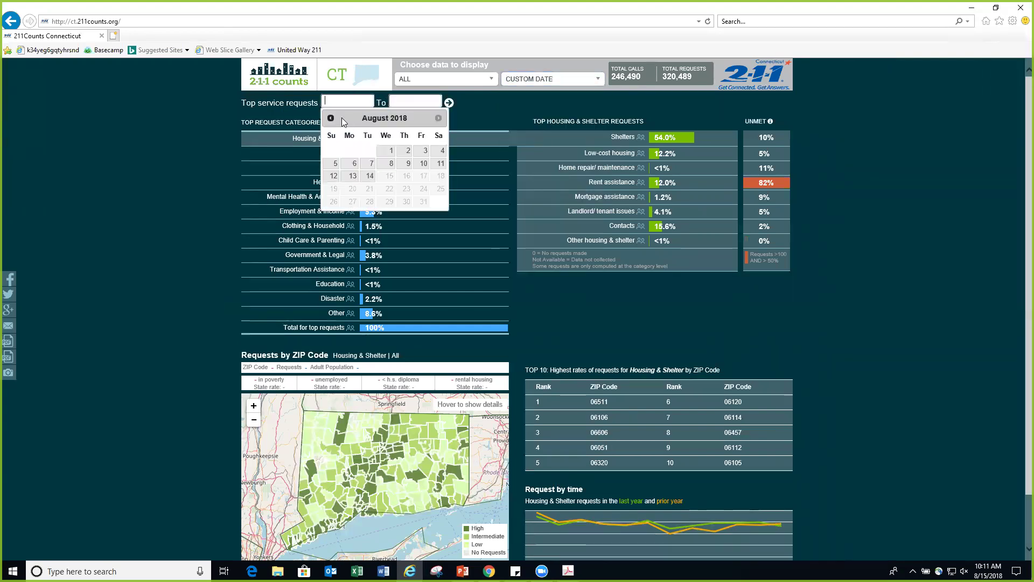
click(332, 118)
click(332, 118)
click(331, 118)
click(332, 118)
click(331, 118)
click(332, 118)
click(332, 118)
click(332, 118)
click(332, 118)
click(332, 118)
click(332, 118)
click(332, 118)
click(332, 118)
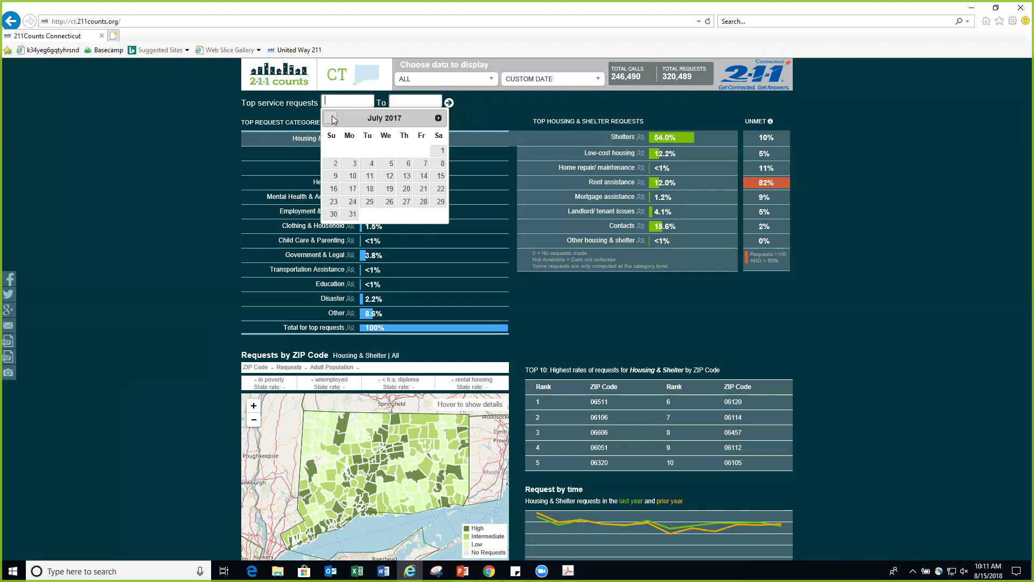
click(439, 150)
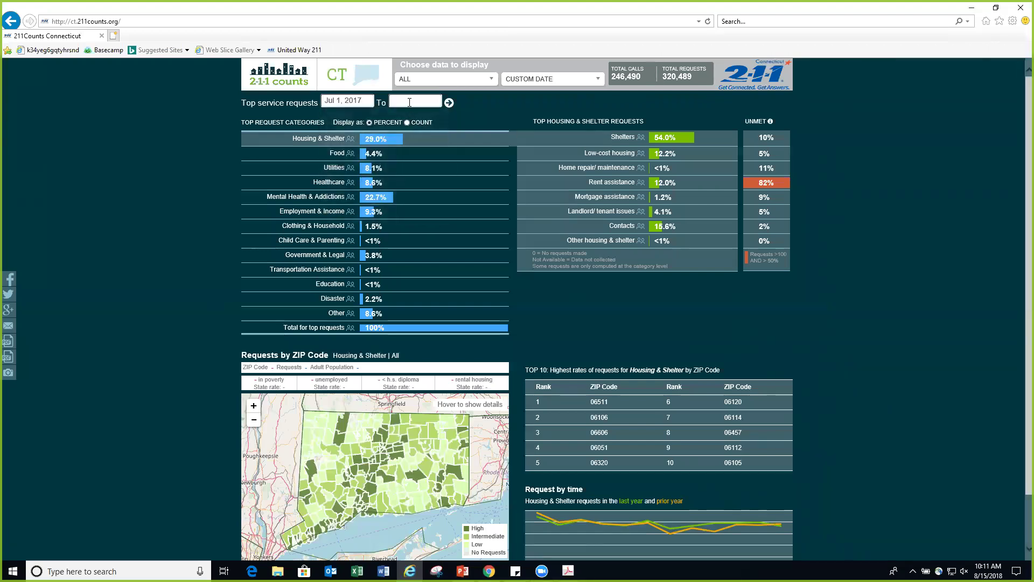
Set the custom range's end date to Jun 30, 2018 and apply the date range to the service requests
click(409, 103)
click(399, 118)
click(399, 118)
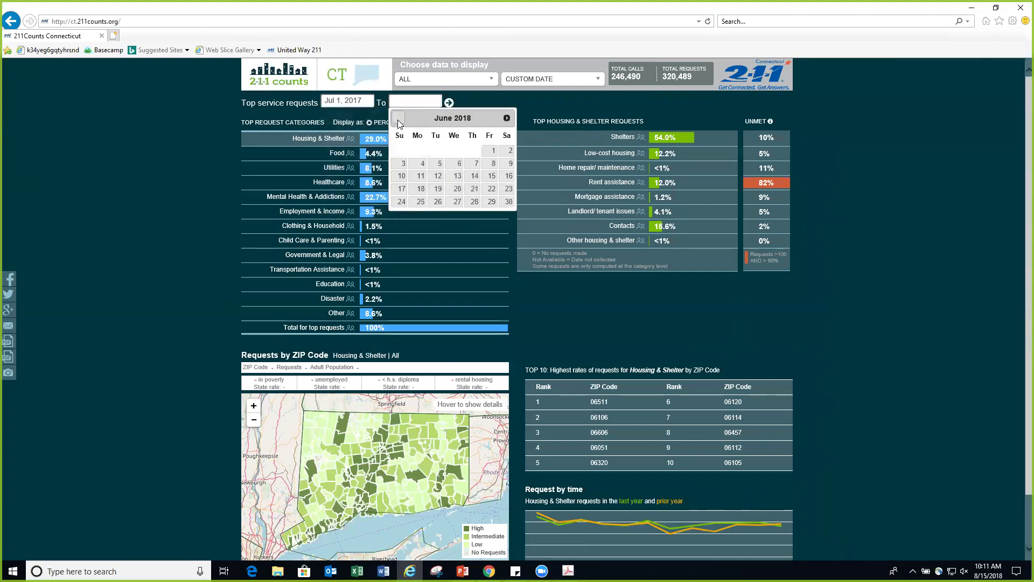
click(501, 202)
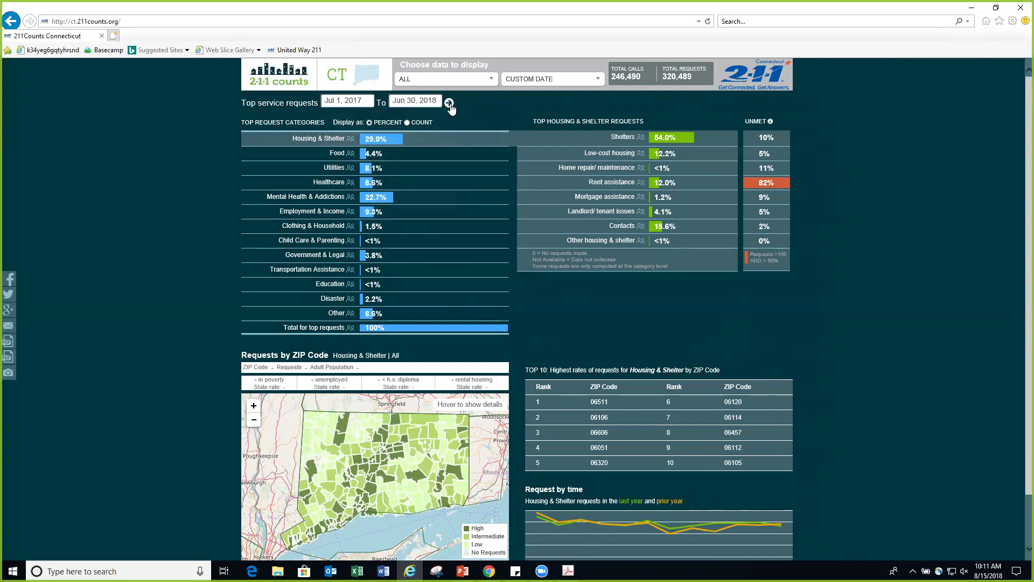
click(449, 103)
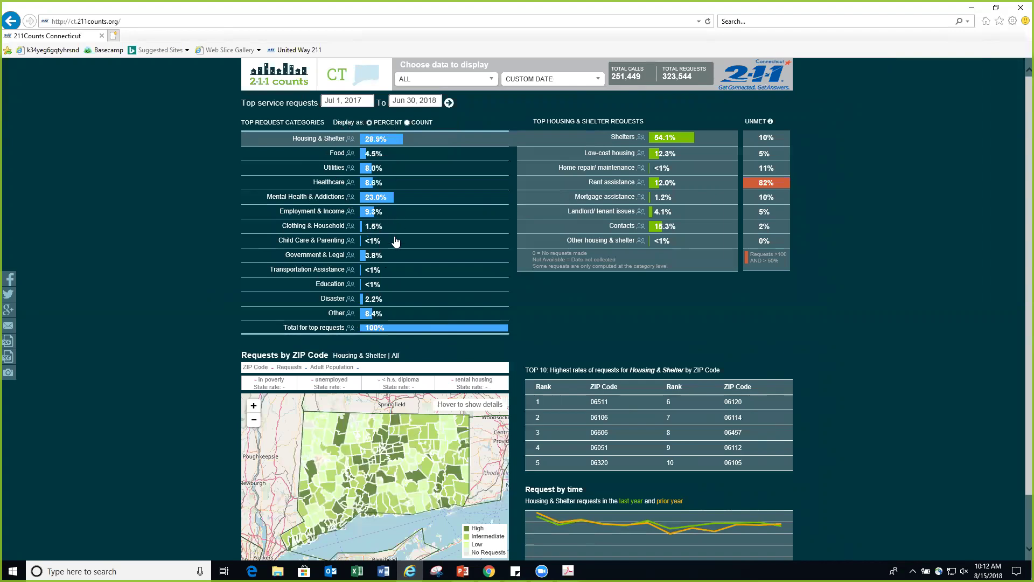
Display the top requests as counts and view the gender and age demographics for Housing & Shelter
click(407, 123)
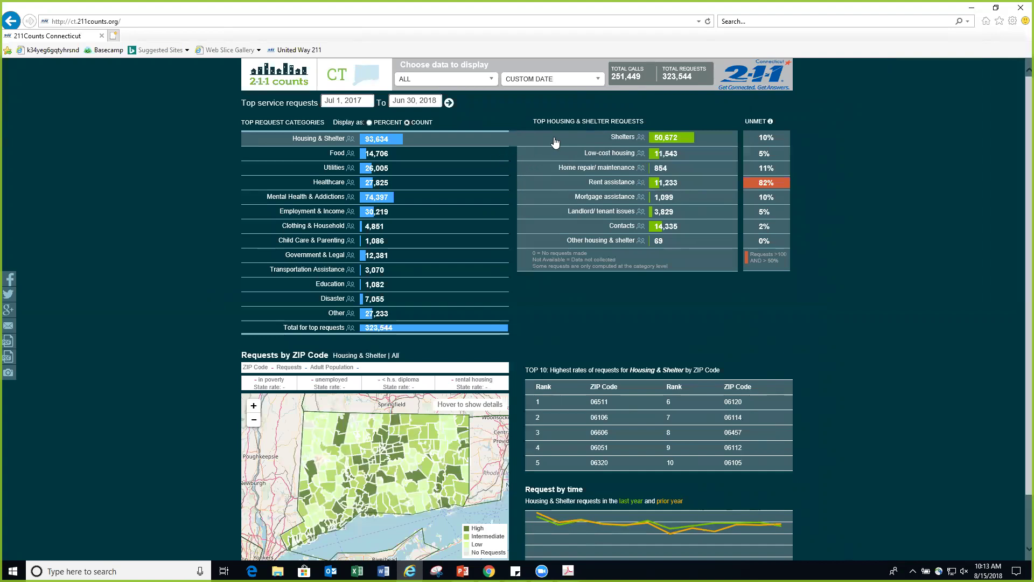
mouse_move(617, 143)
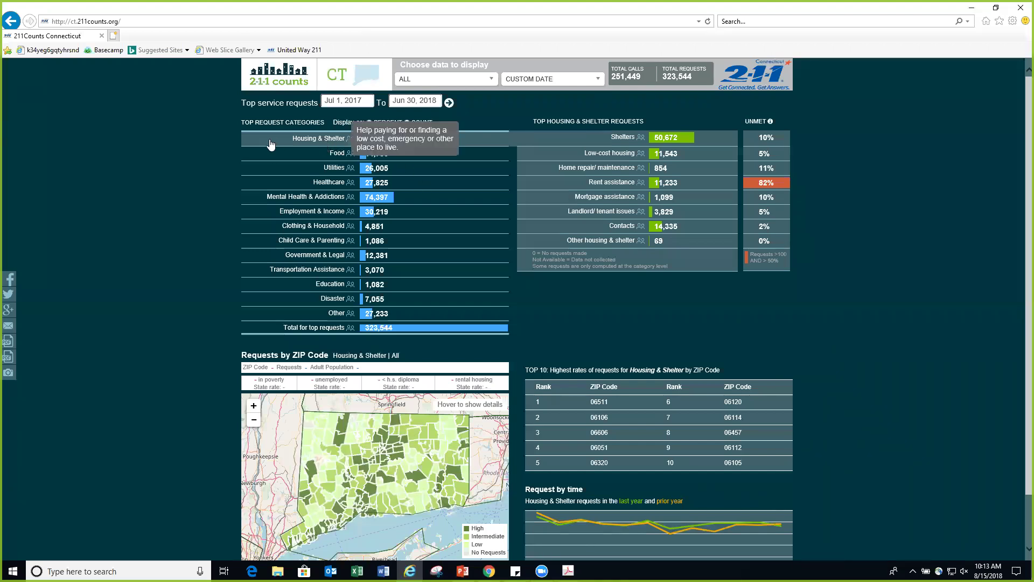
mouse_move(336, 145)
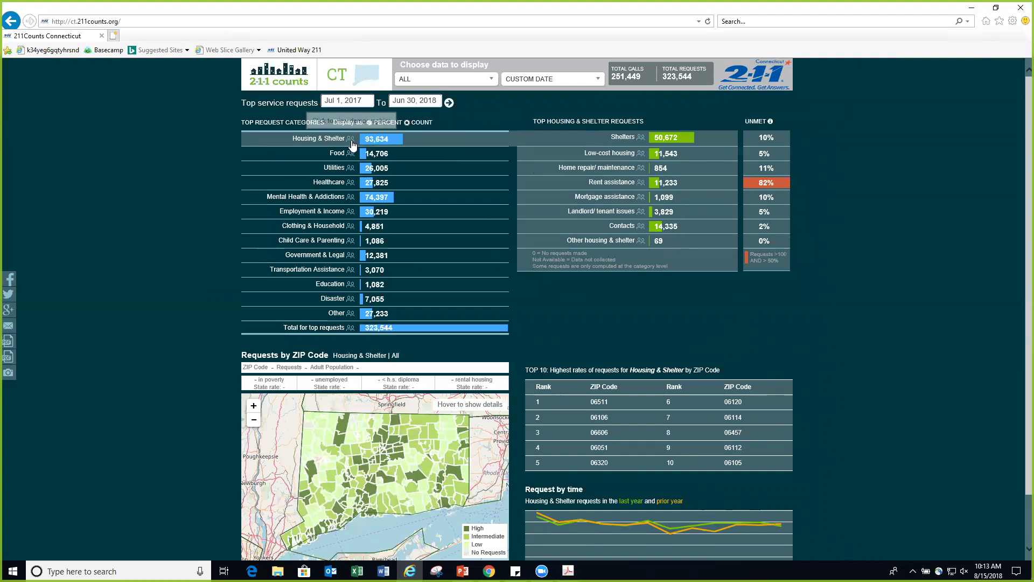
click(351, 139)
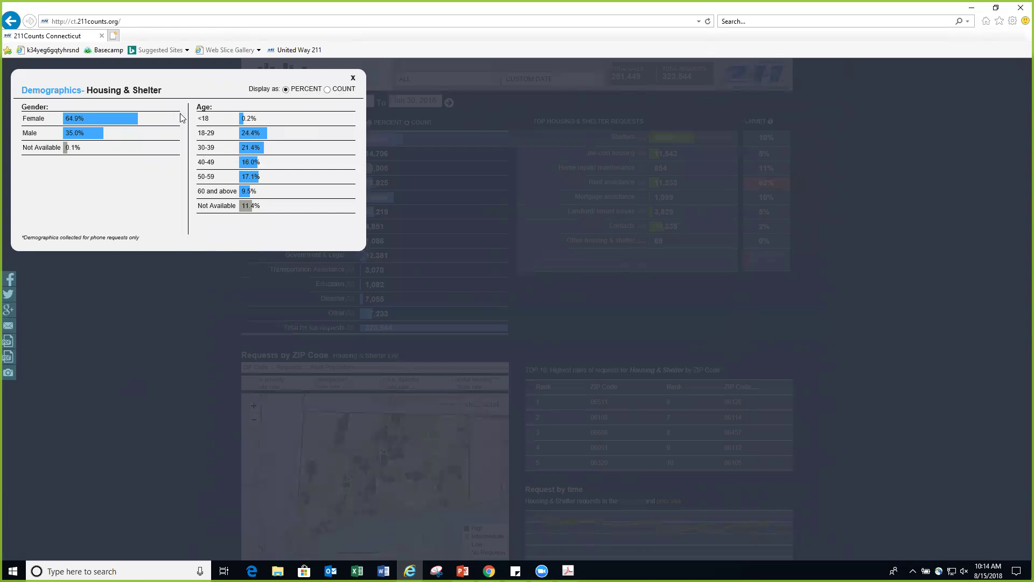
click(259, 262)
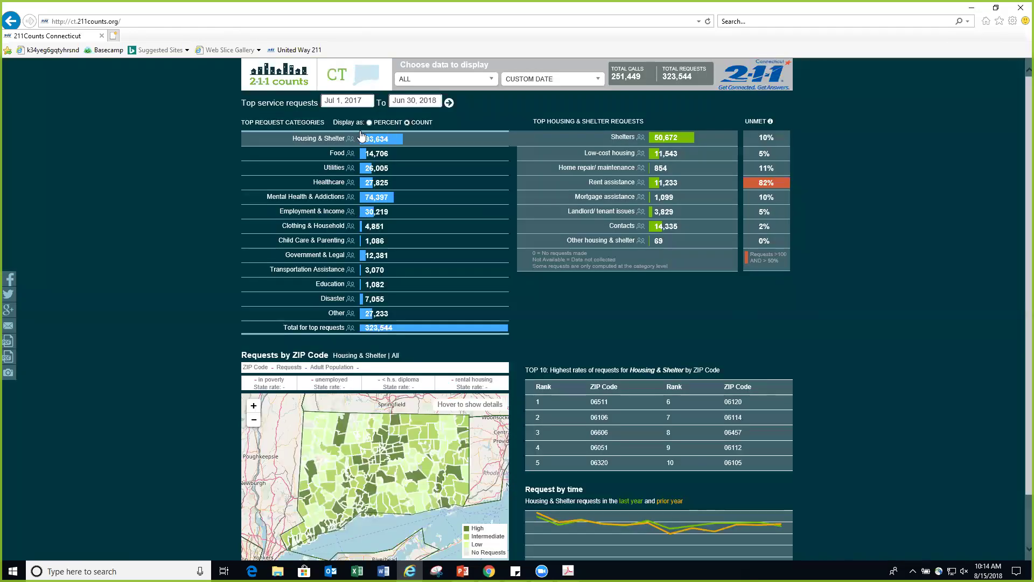
Review the request breakdowns for Food, Utilities, Healthcare, and Mental Health & Addictions in turn
click(283, 156)
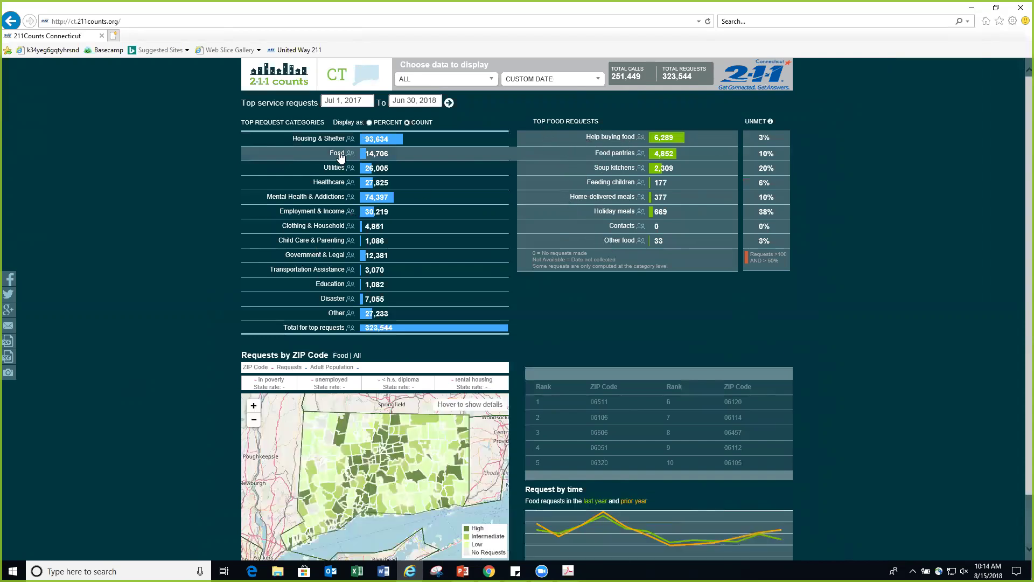
click(308, 171)
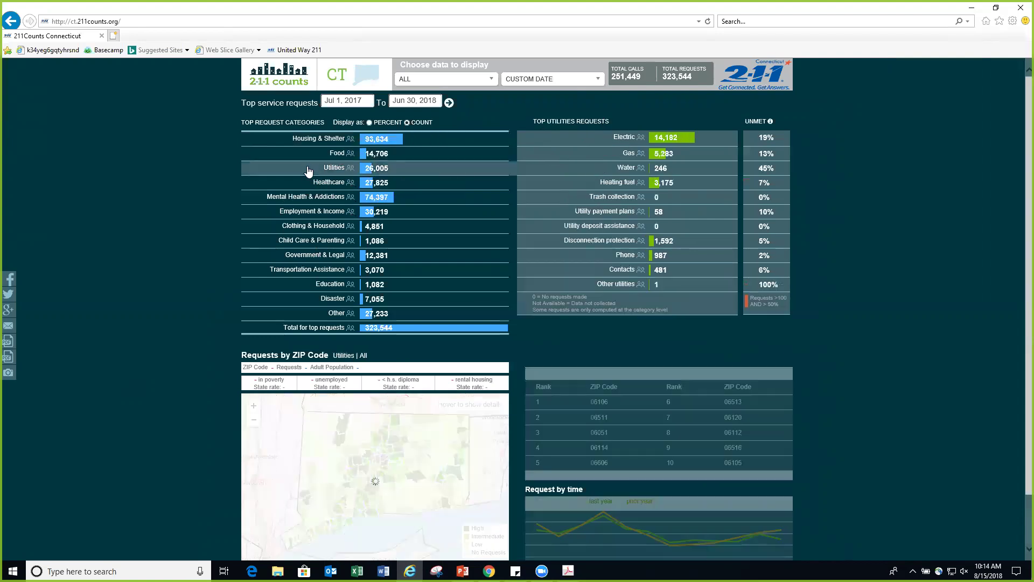
click(309, 184)
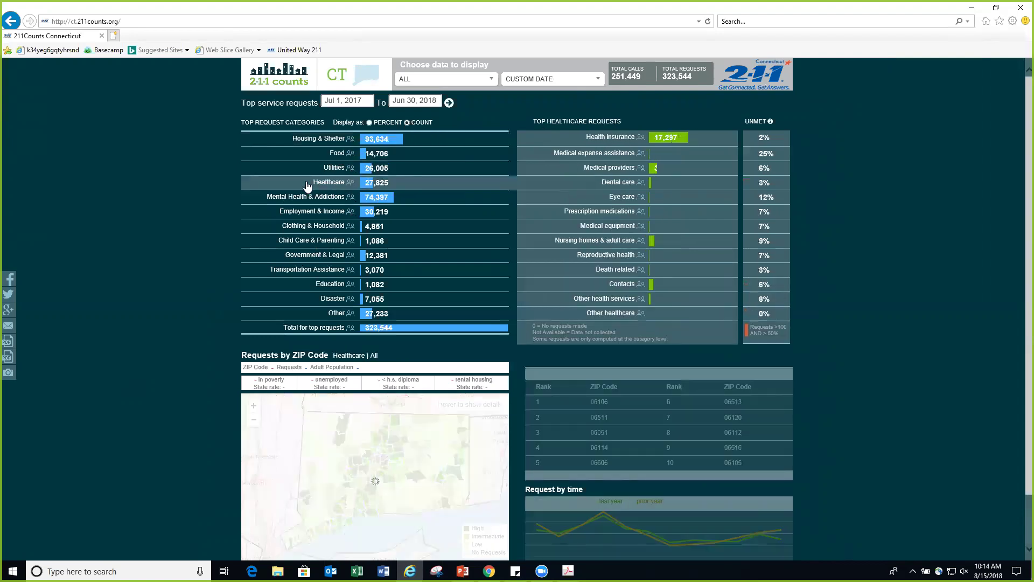
click(283, 200)
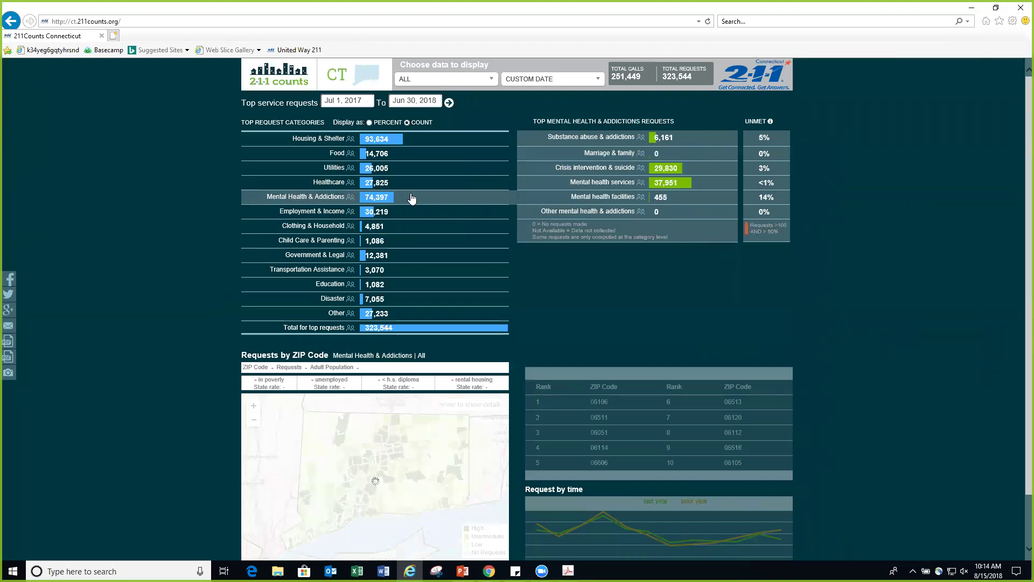
mouse_move(326, 202)
Examine the Mental Health & Addictions requests on the ZIP code map
scroll(579, 267, down, 1)
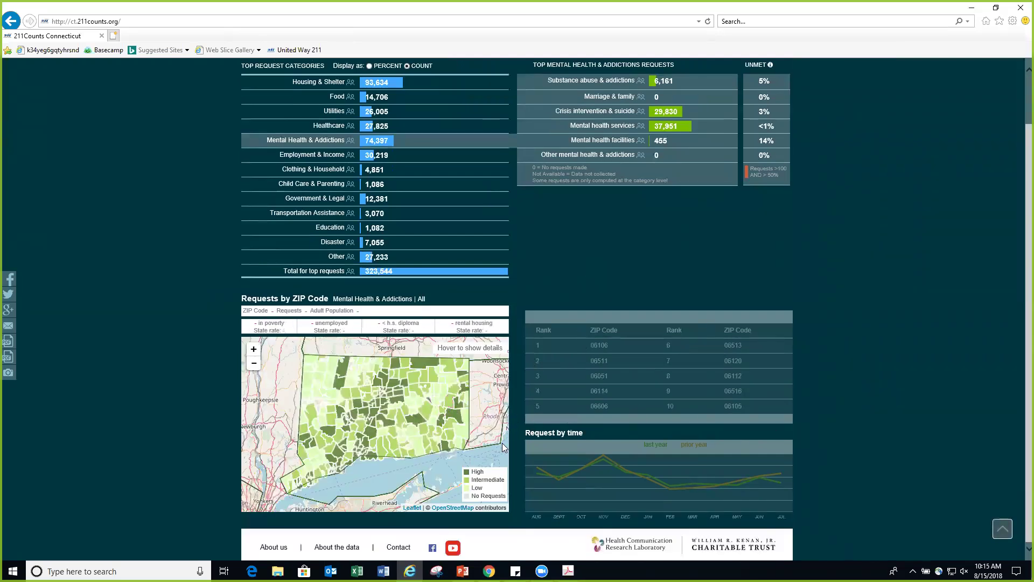
right_click(918, 322)
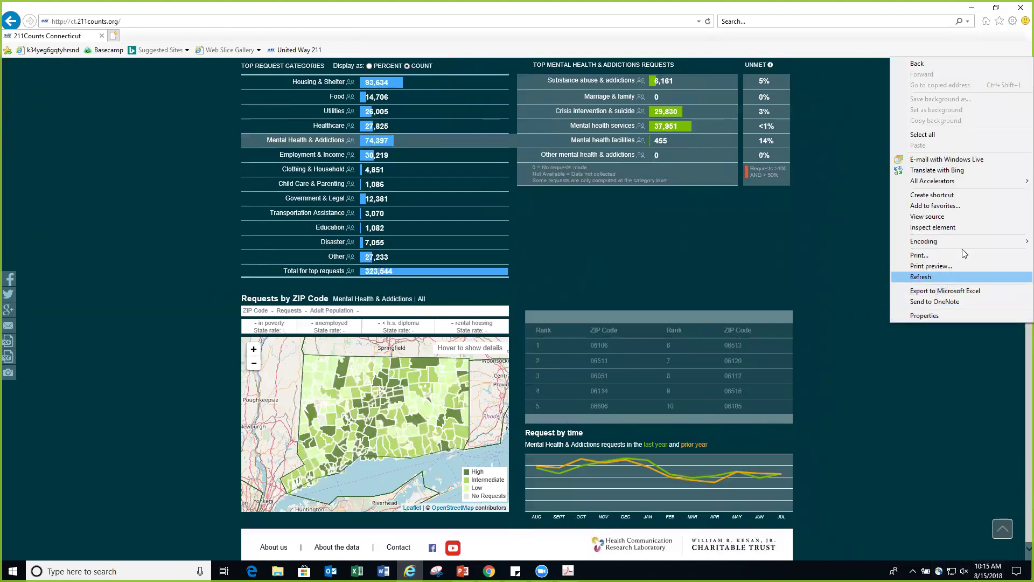
click(846, 260)
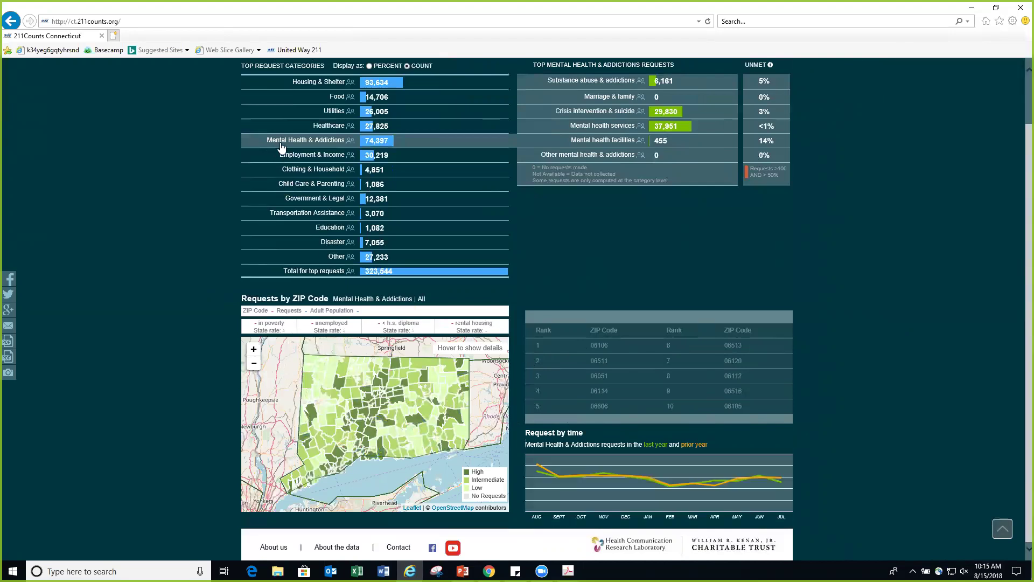
mouse_move(281, 146)
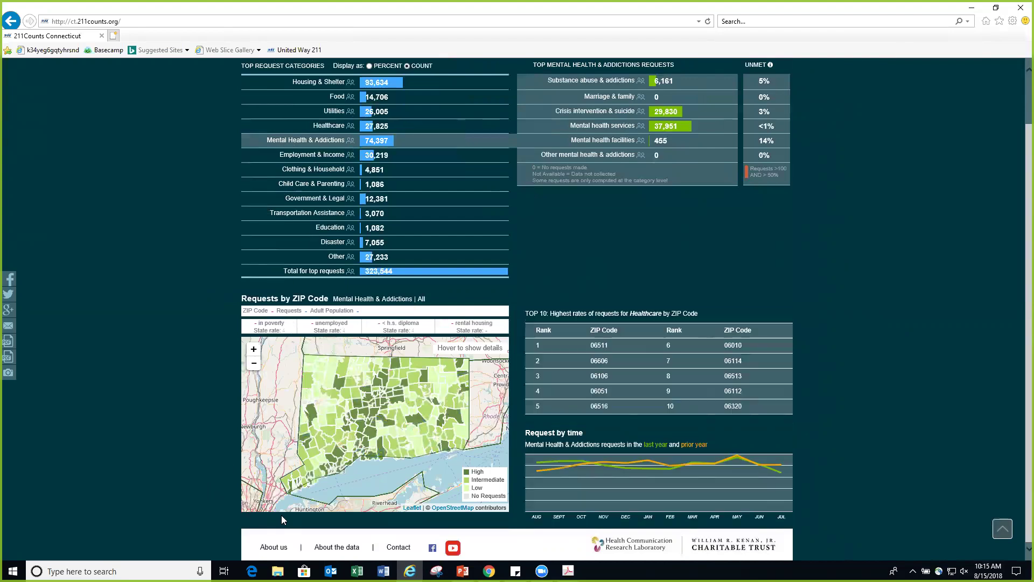
mouse_move(299, 474)
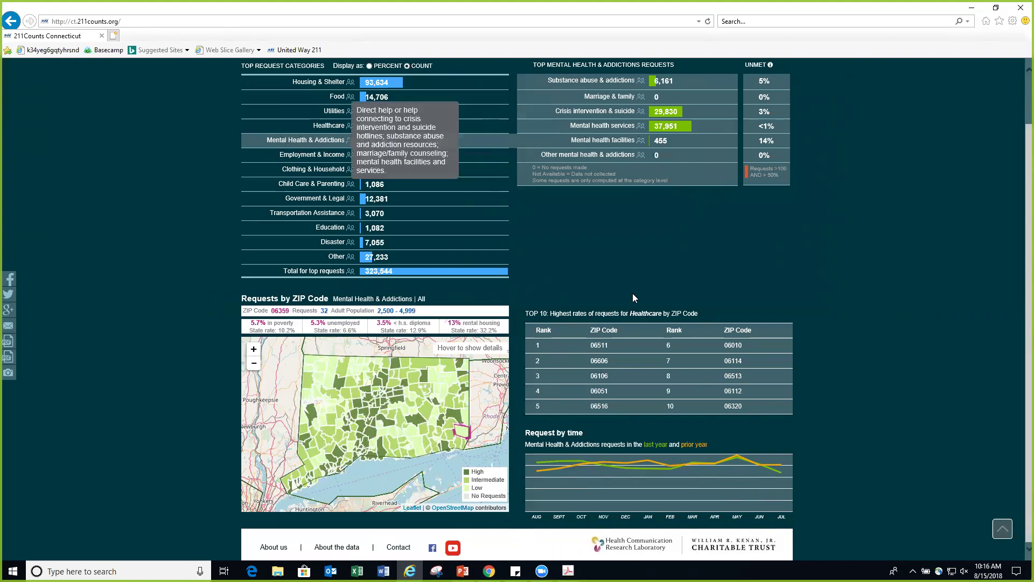
Examine the top 10 ZIP code ranking and the monthly points of the Mental Health & Addictions request-by-time chart
scroll(715, 311, up, 1)
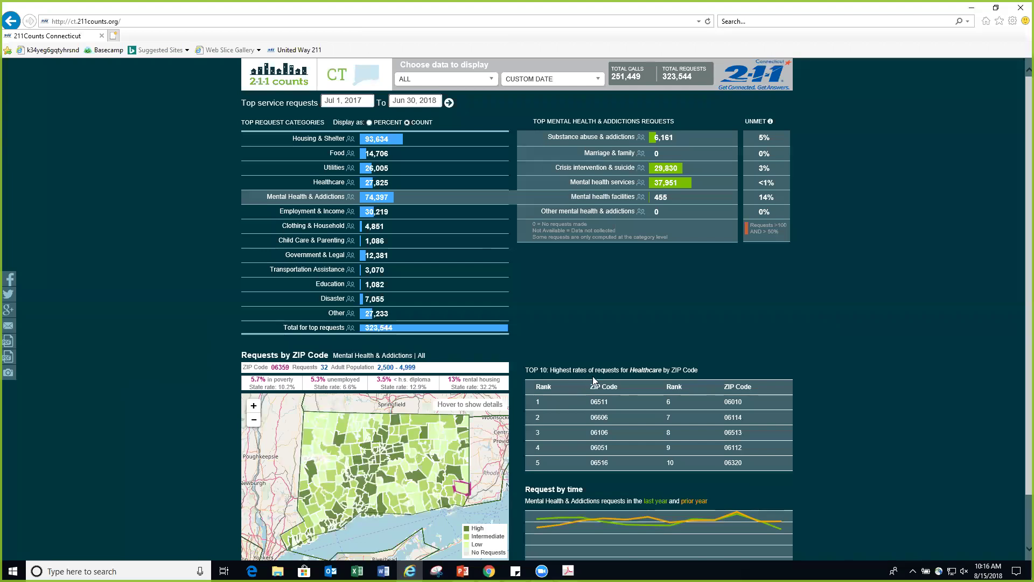
scroll(637, 376, down, 1)
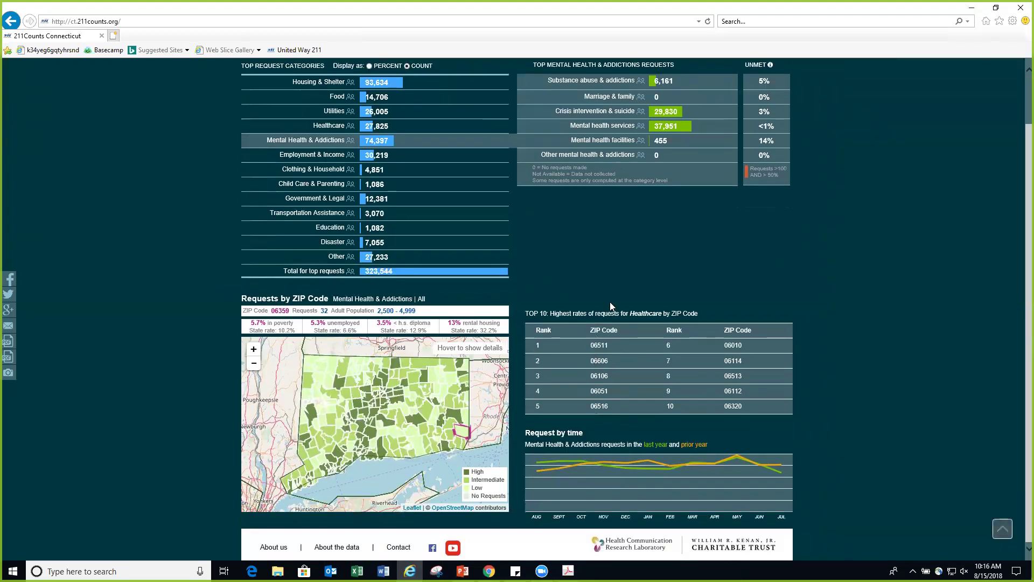
mouse_move(599, 360)
mouse_move(559, 471)
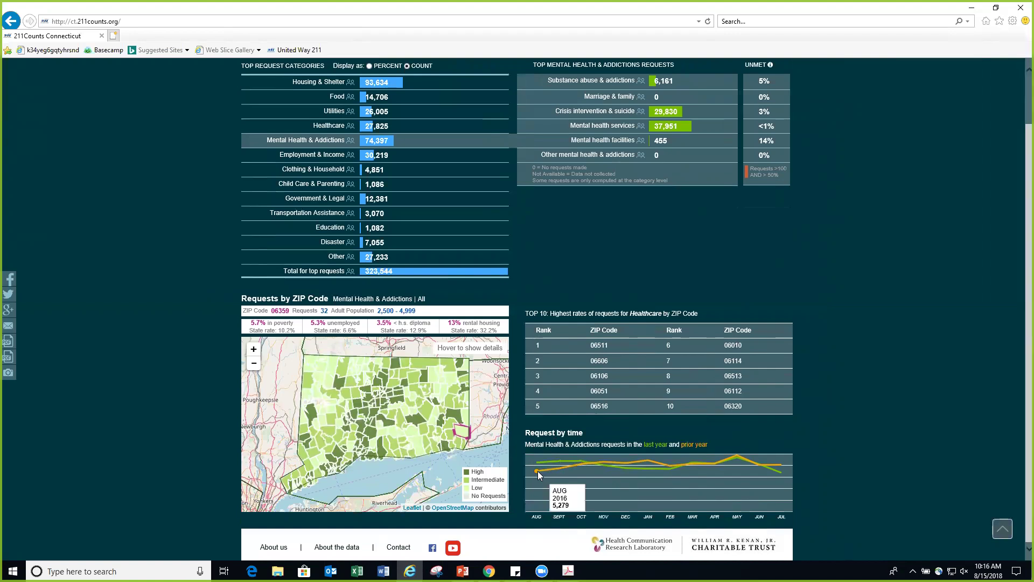
mouse_move(773, 475)
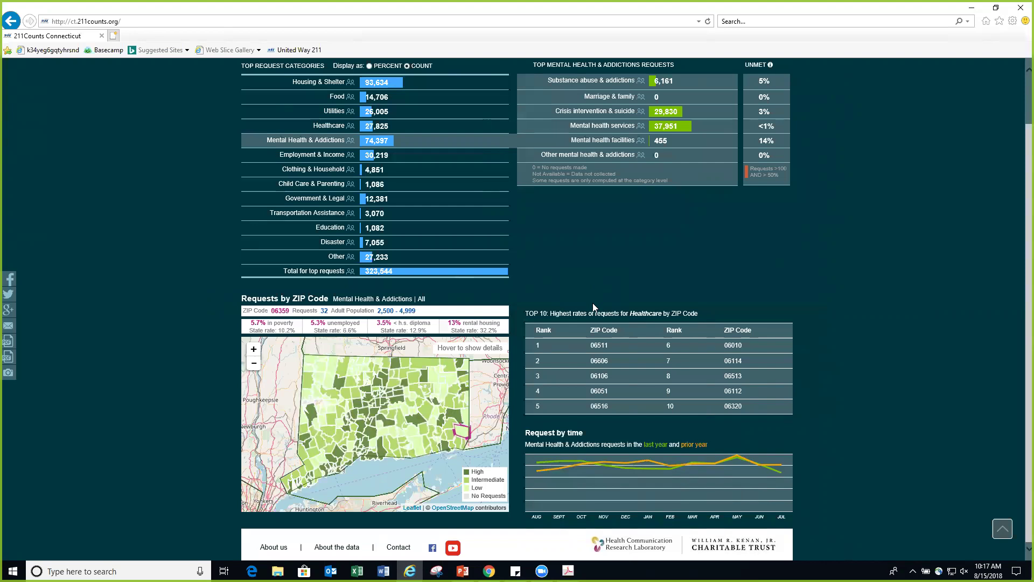
mouse_move(599, 359)
Show the Housing & Shelter requests and check the unmet share for rent assistance
scroll(547, 357, up, 1)
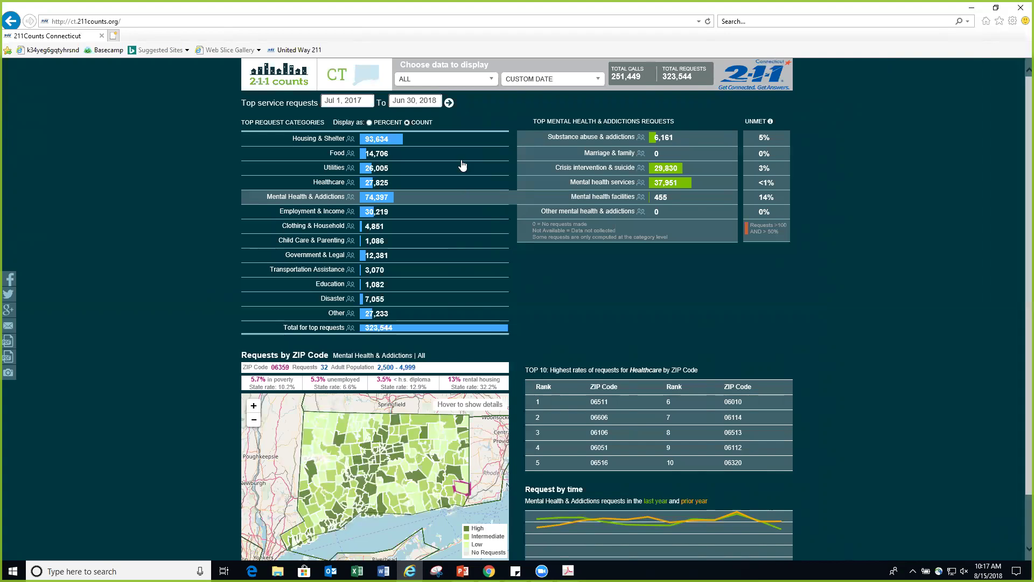
click(285, 139)
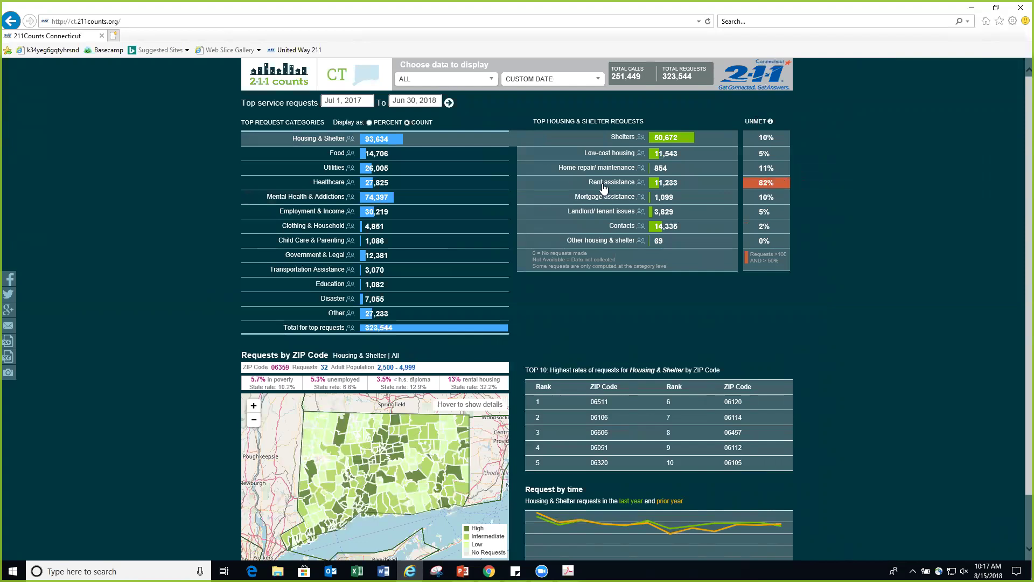
mouse_move(618, 187)
mouse_move(762, 187)
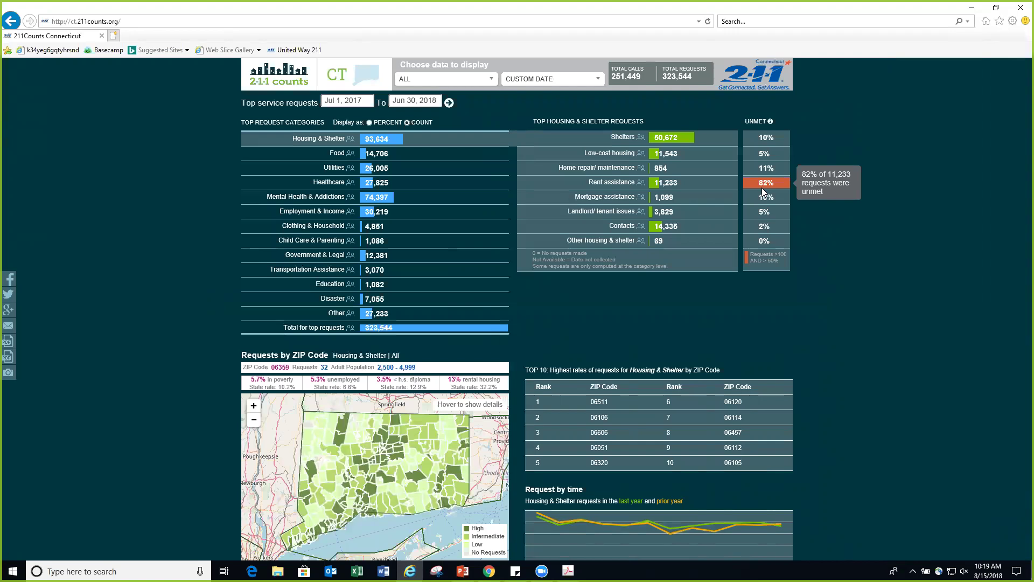
Switch to the 211 Counts Summer Webinar PDF in Adobe Acrobat Pro and advance to the Use Cases slide
scroll(399, 547, down, 2)
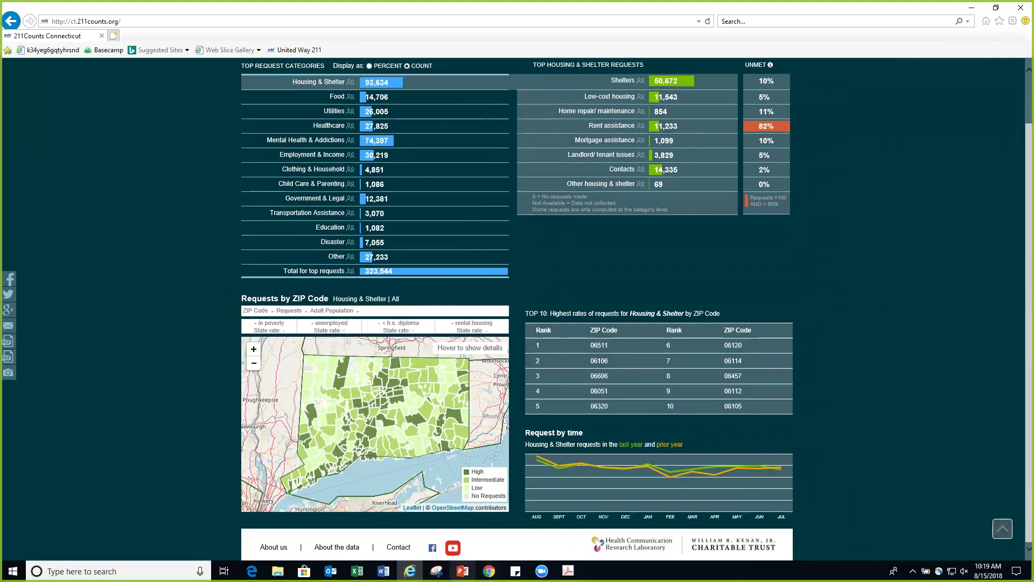
mouse_move(568, 571)
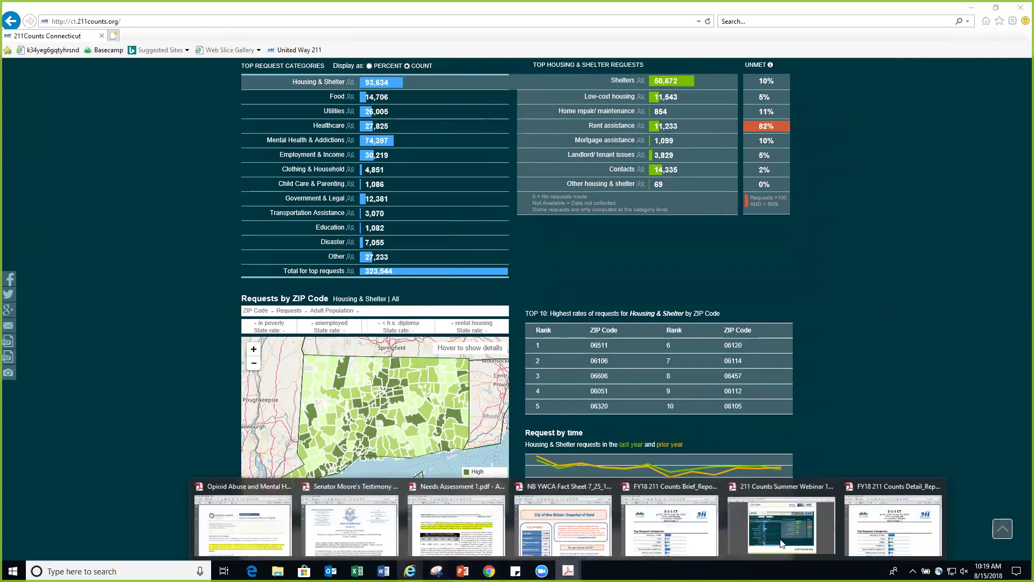
click(763, 535)
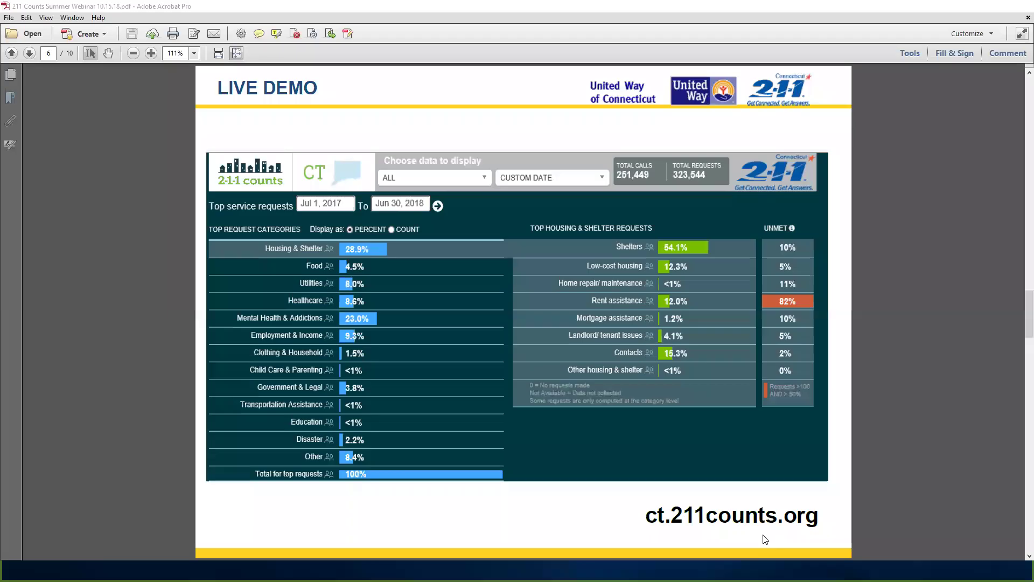
scroll(372, 194, down, 3)
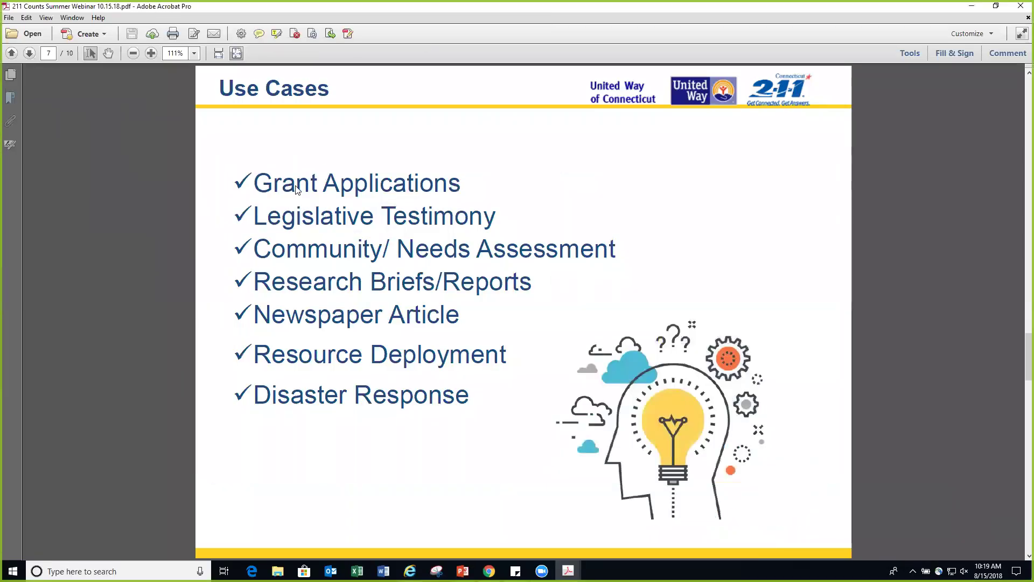